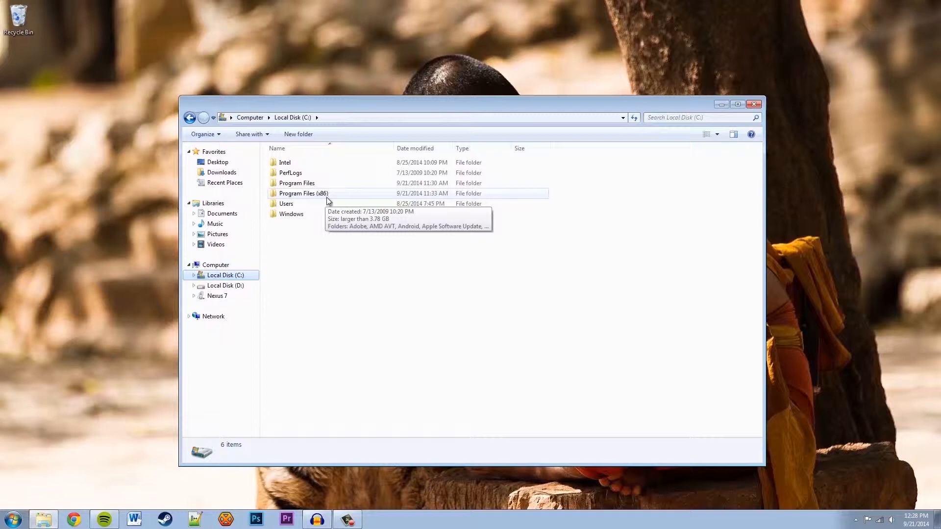
- Launch the Android SDK Tools installer installer_r23.0.2-windows from the Downloads folder
left_click(223, 172)
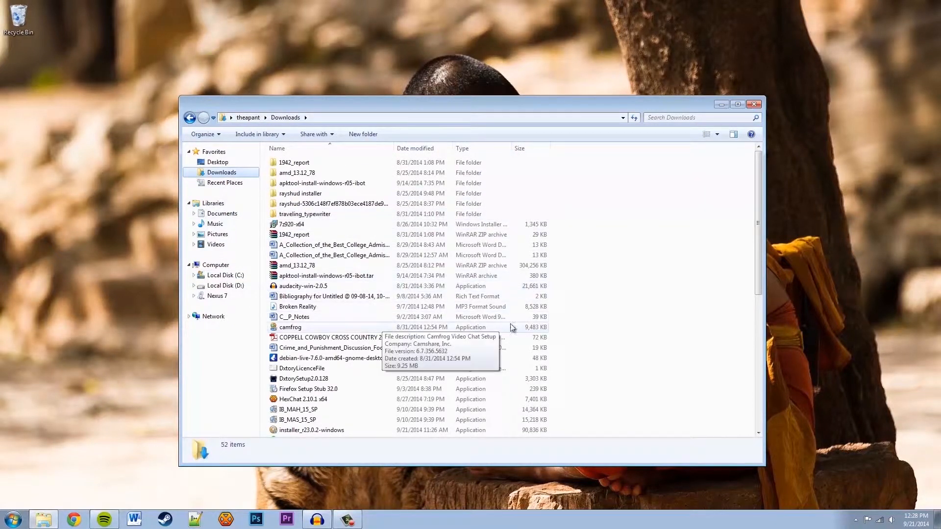
left_click(343, 431)
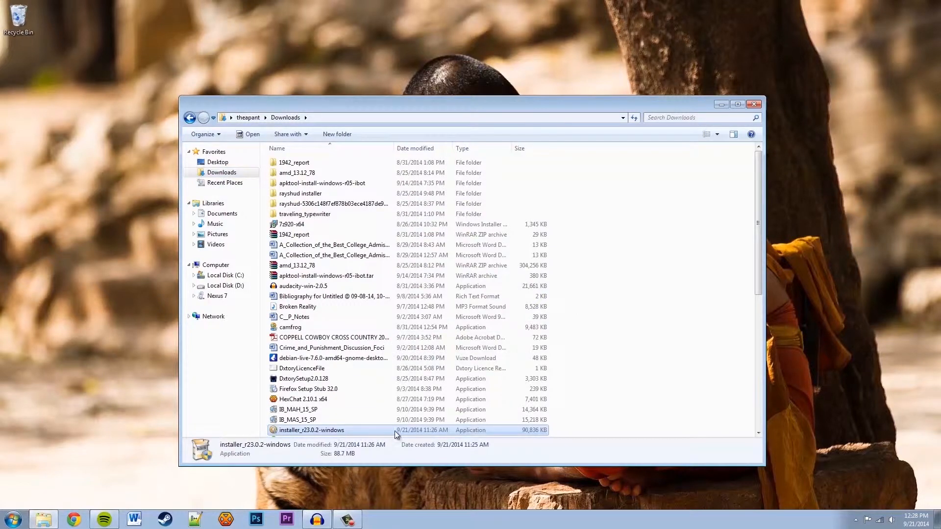
scroll(390, 430, "down", 5)
double_click(321, 289)
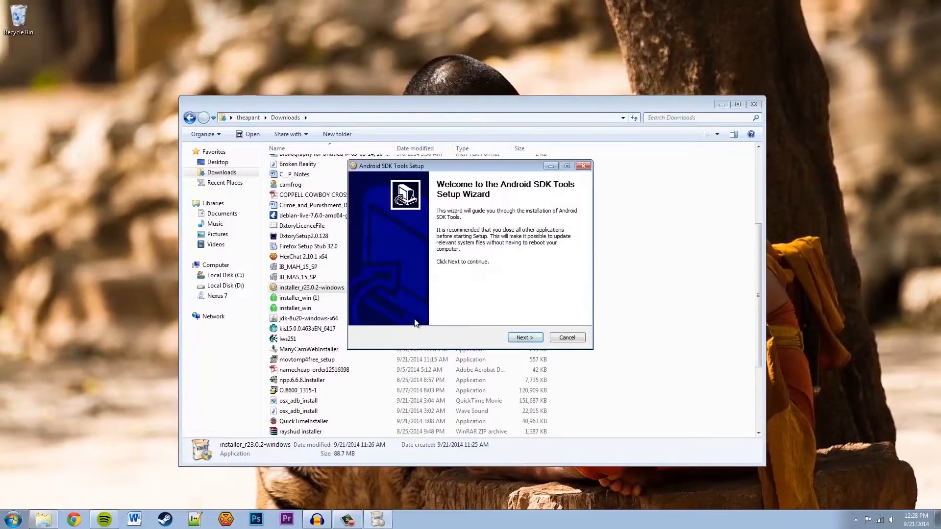
- Install Android SDK Tools for anyone using this computer, keeping the default destination C:\Program Files (x86)\Android\android-sdk
left_click(528, 337)
left_click(528, 338)
left_click(490, 338)
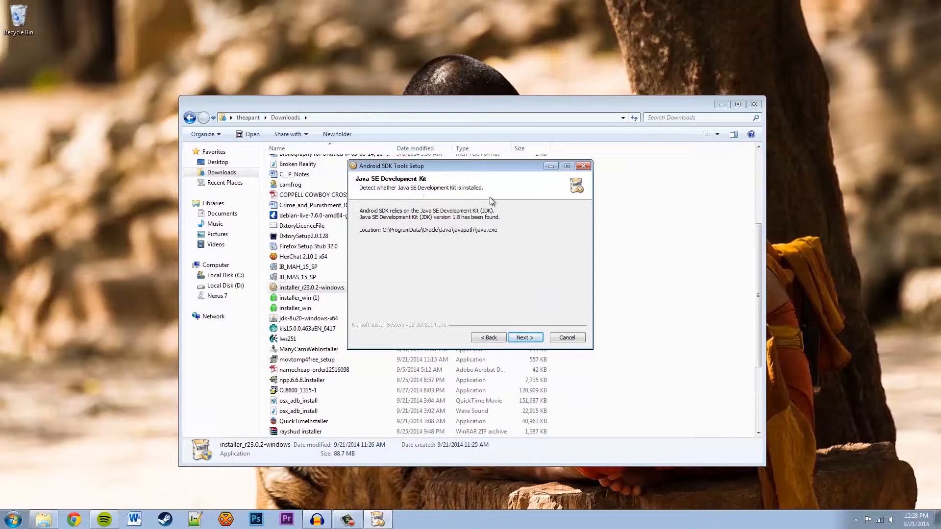
left_click(521, 338)
left_click(387, 251)
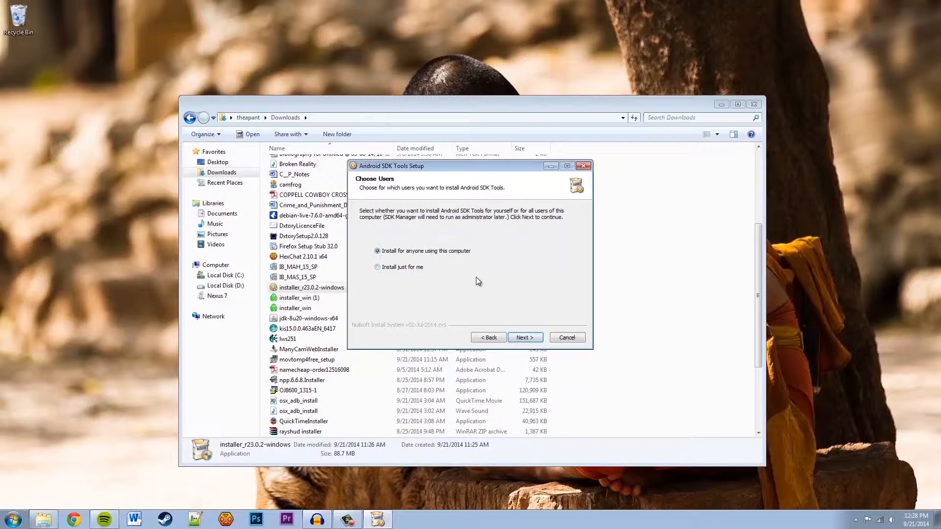
left_click(523, 338)
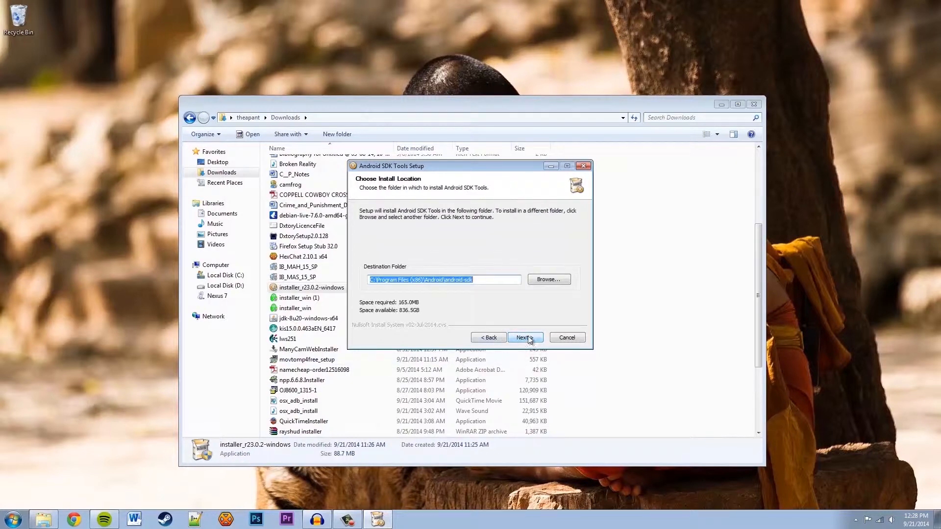
left_click(526, 338)
left_click(524, 338)
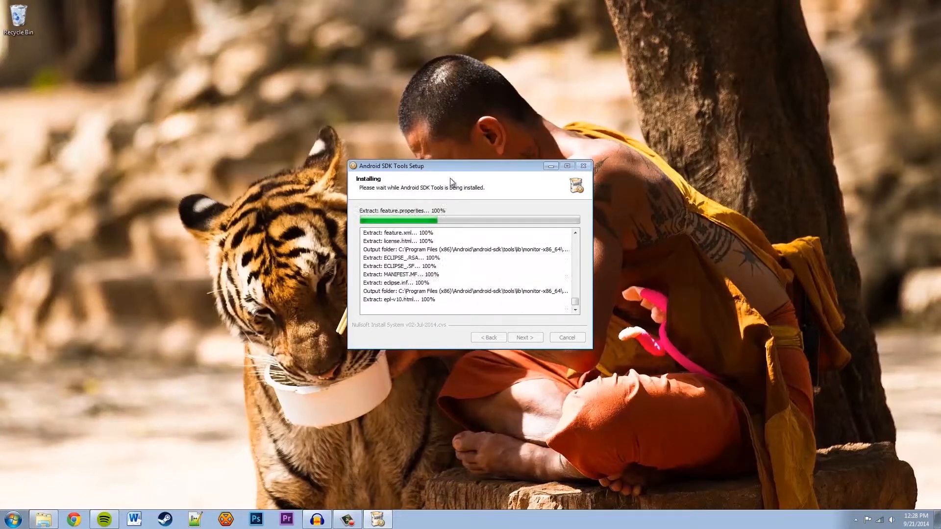
- Finish the Android SDK Tools setup wizard without starting the SDK Manager
left_click_drag(467, 168, 433, 168)
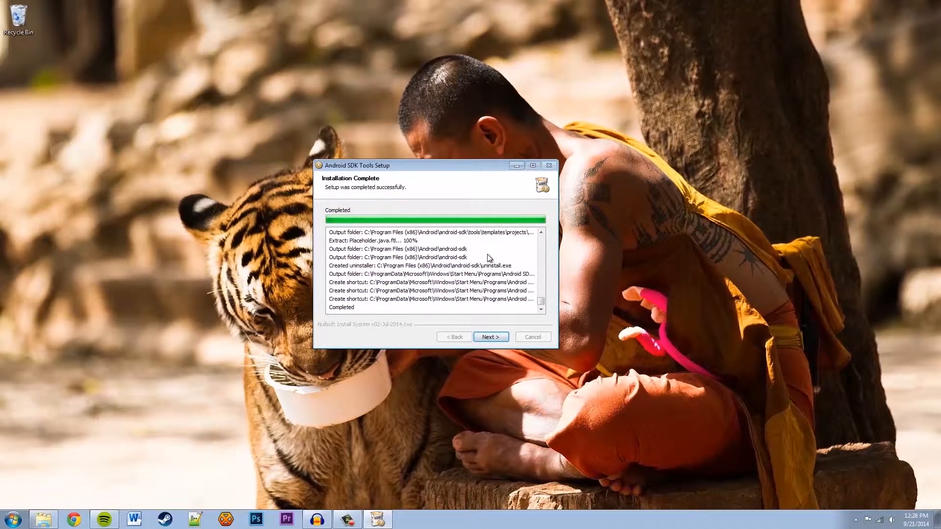
left_click(495, 338)
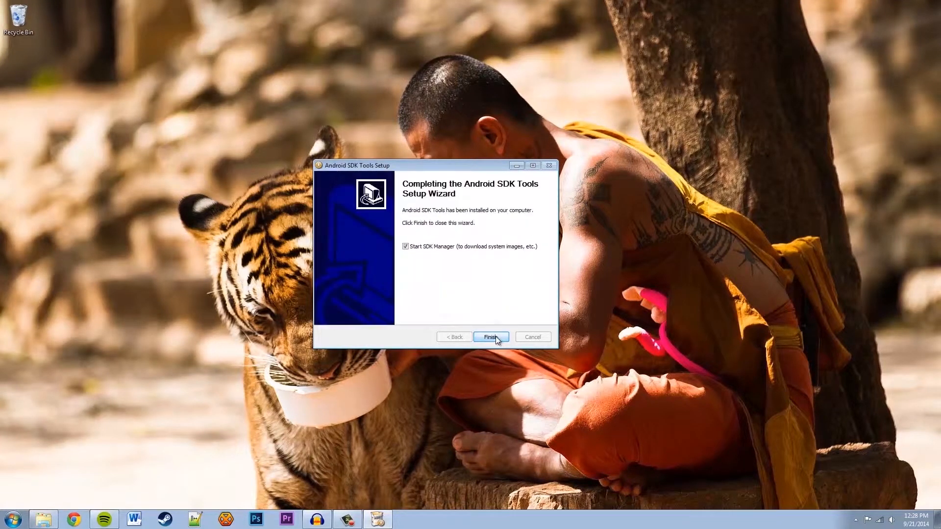
left_click(418, 248)
left_click(496, 337)
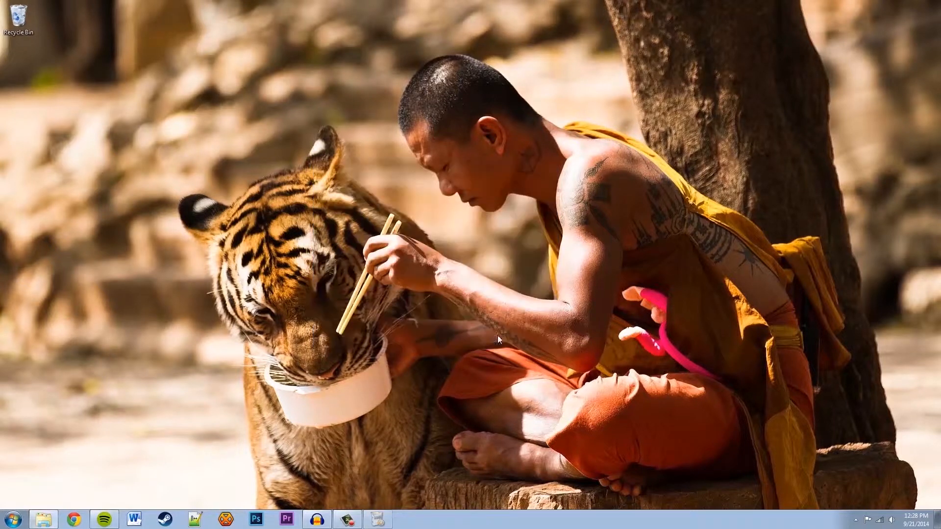
- Browse to C:\Program Files (x86)\Android\android-sdk and launch SDK Manager from that folder
left_click(43, 524)
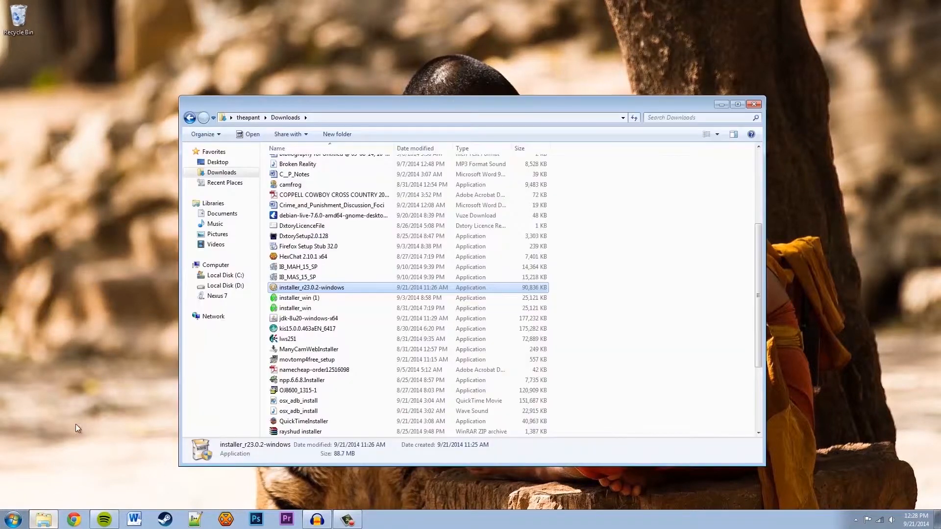
left_click_drag(351, 107, 399, 93)
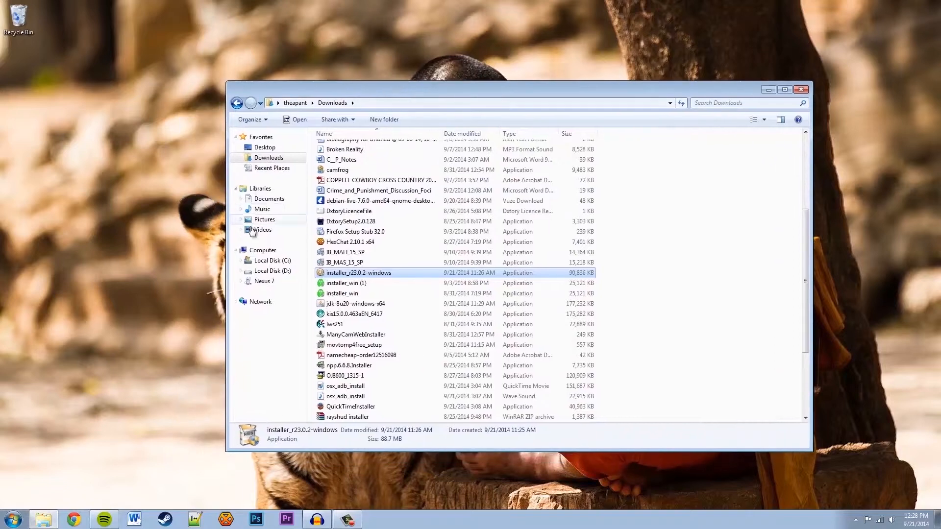
left_click(267, 264)
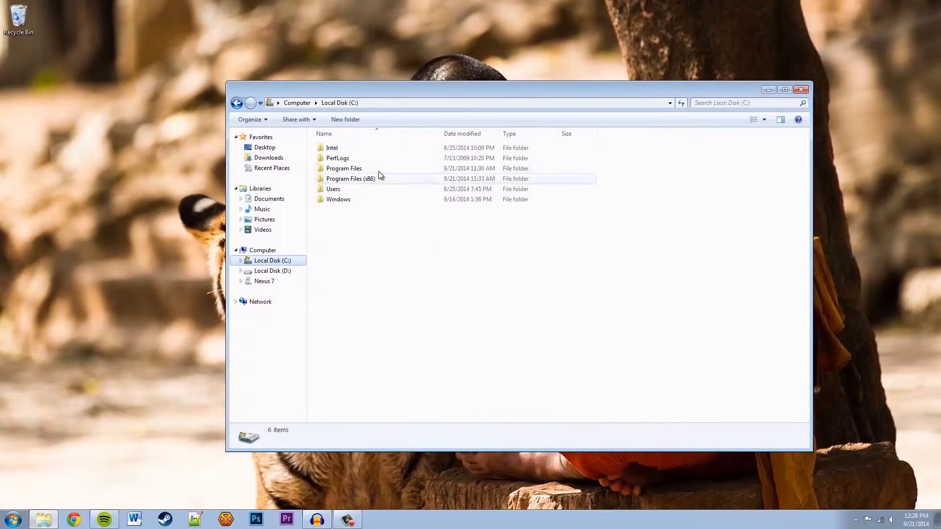
double_click(375, 179)
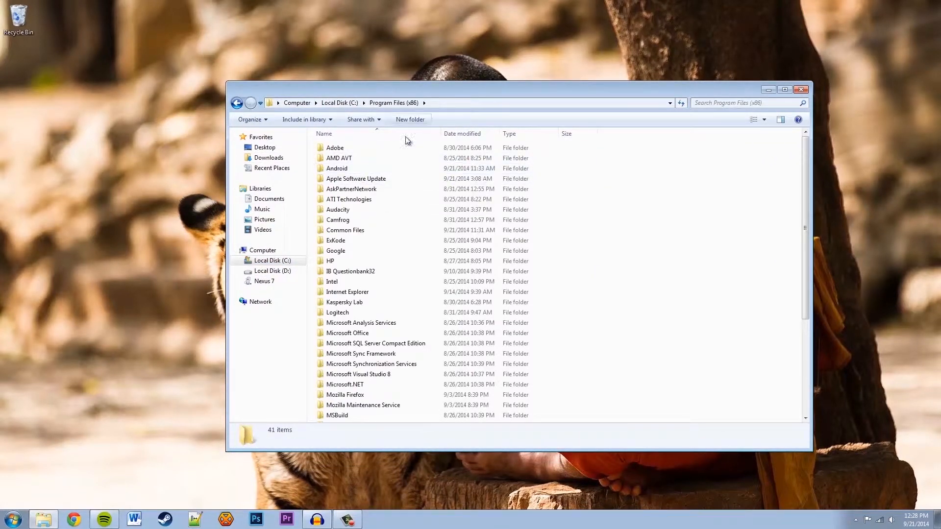
double_click(355, 168)
left_click(354, 148)
double_click(354, 148)
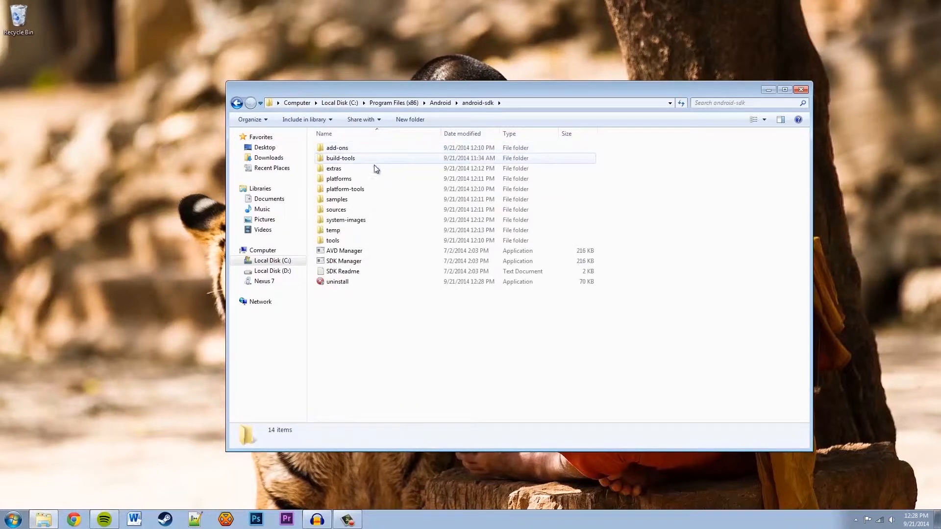
left_click(348, 262)
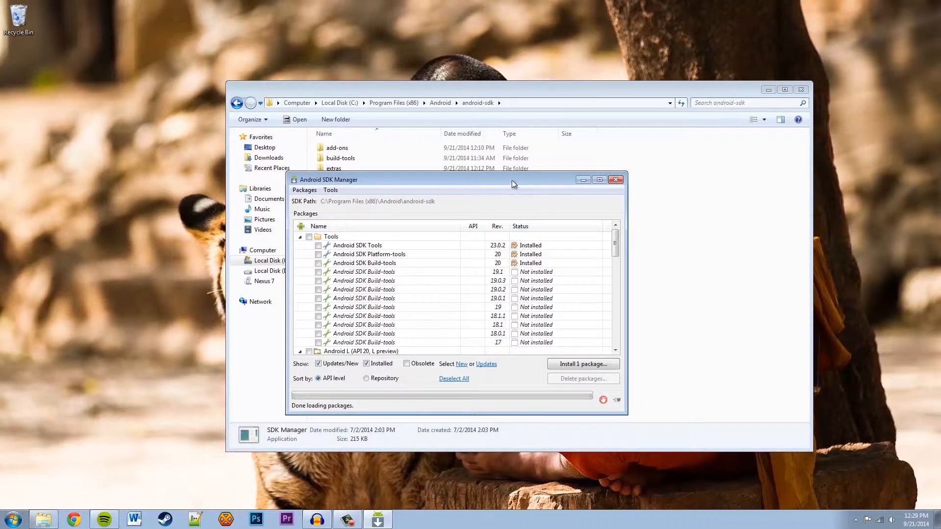
left_click_drag(512, 180, 538, 167)
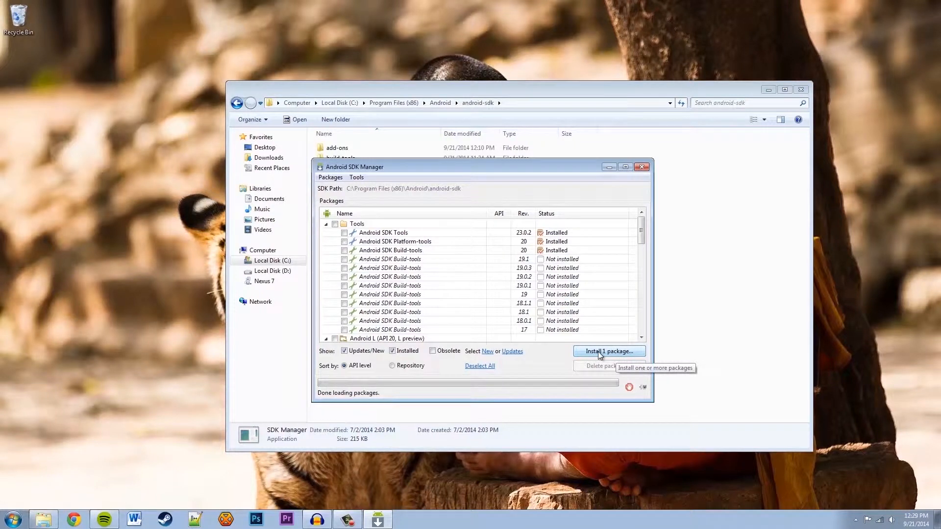
- Accept the license for the SDK Platform Android L Preview package, but close the SDK Manager without installing it
scroll(646, 236, "down", 1)
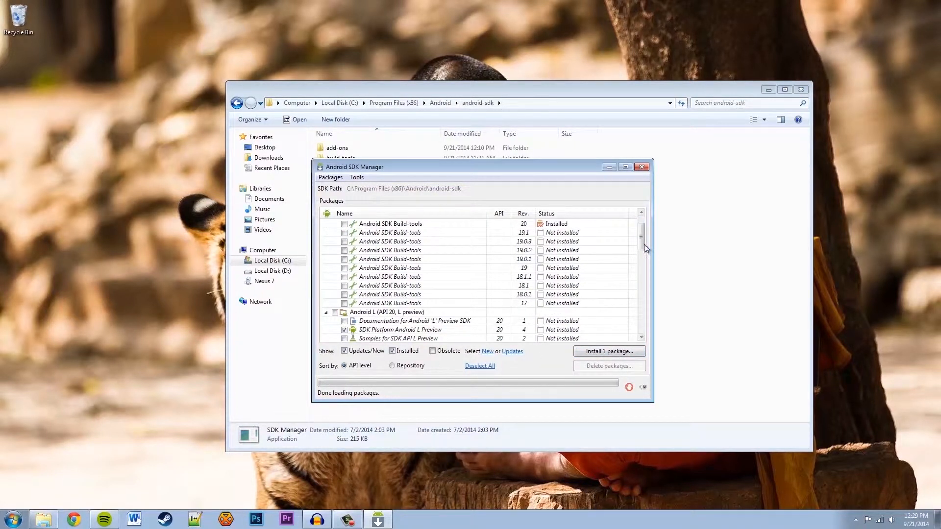
left_click_drag(638, 243, 636, 239)
left_click(610, 353)
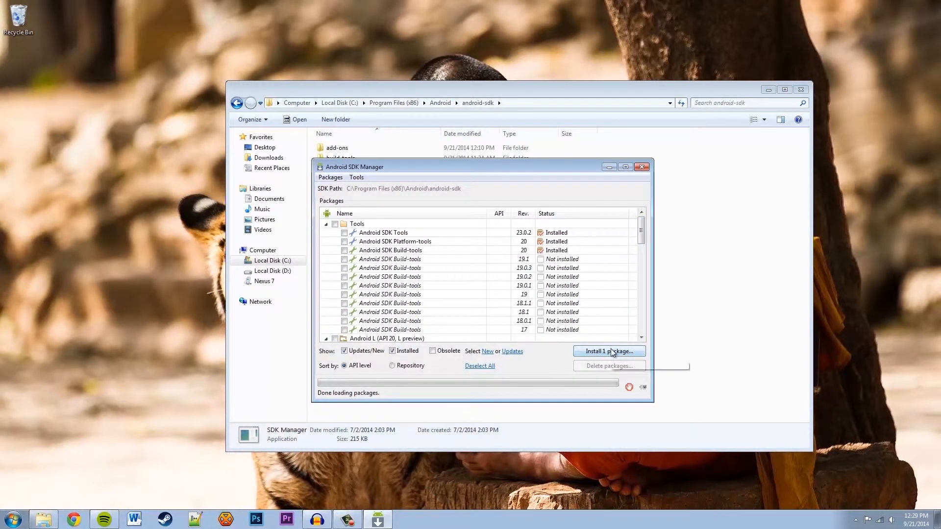
left_click(399, 173)
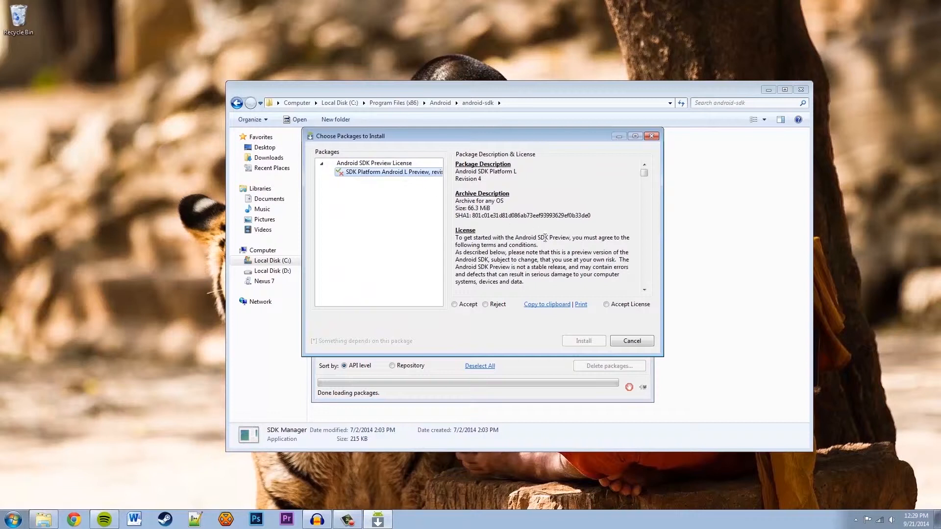
left_click(617, 306)
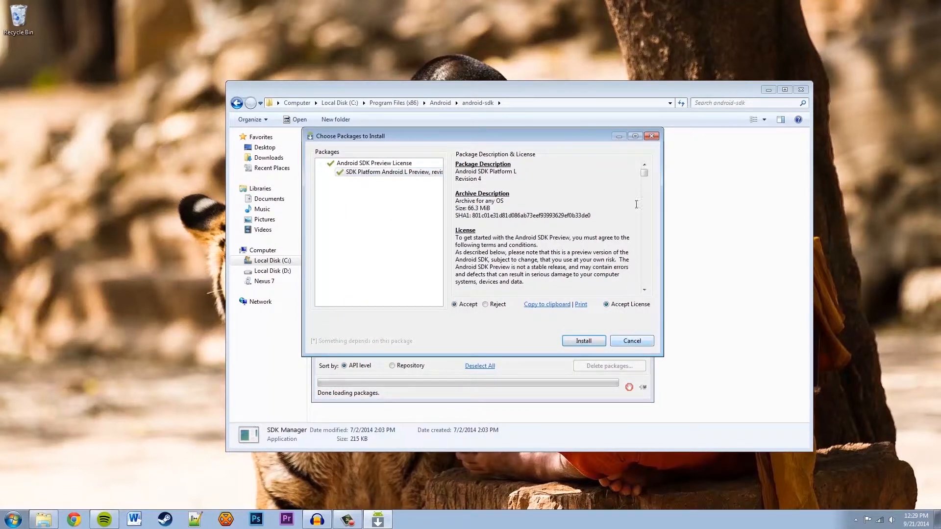
left_click(652, 137)
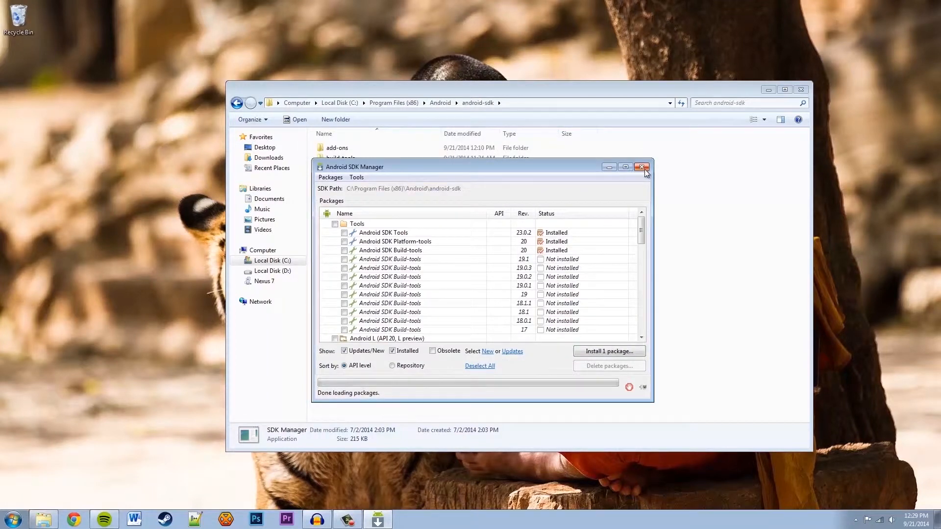
left_click(647, 169)
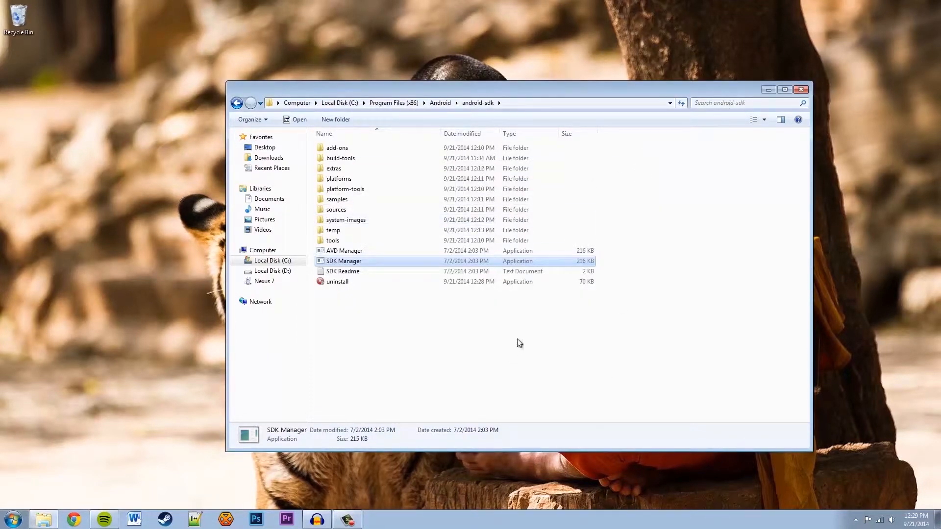
- Open a Command Prompt window and place it beside the android-sdk folder window
left_click_drag(583, 96, 490, 98)
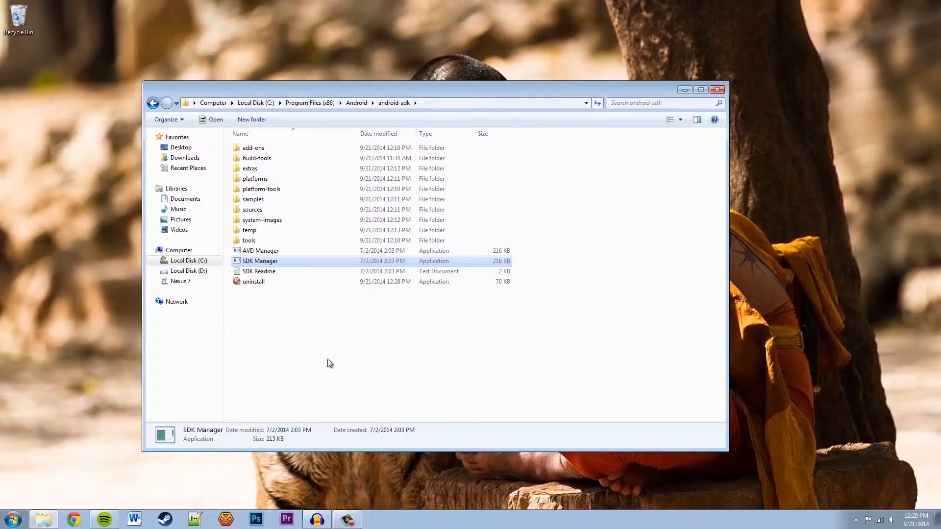
left_click(9, 518)
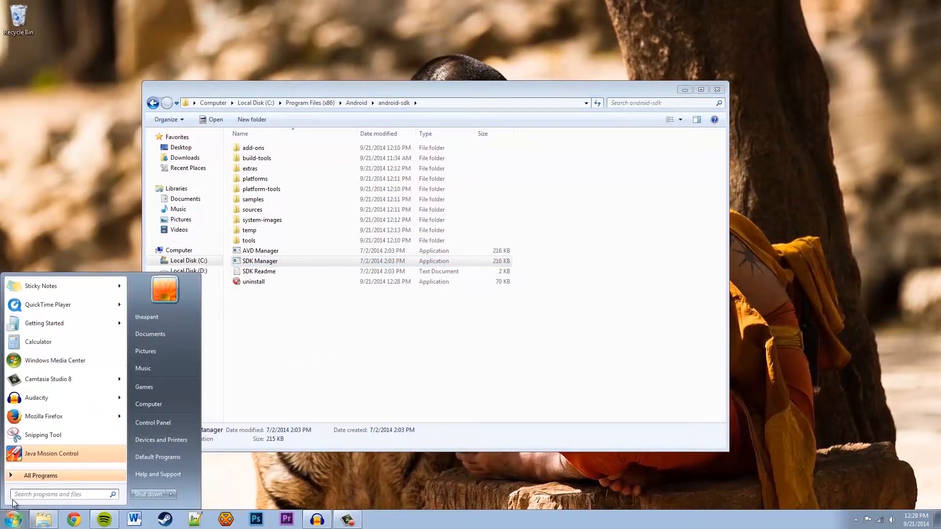
type("cmd")
key("Return")
left_click_drag(201, 26, 662, 335)
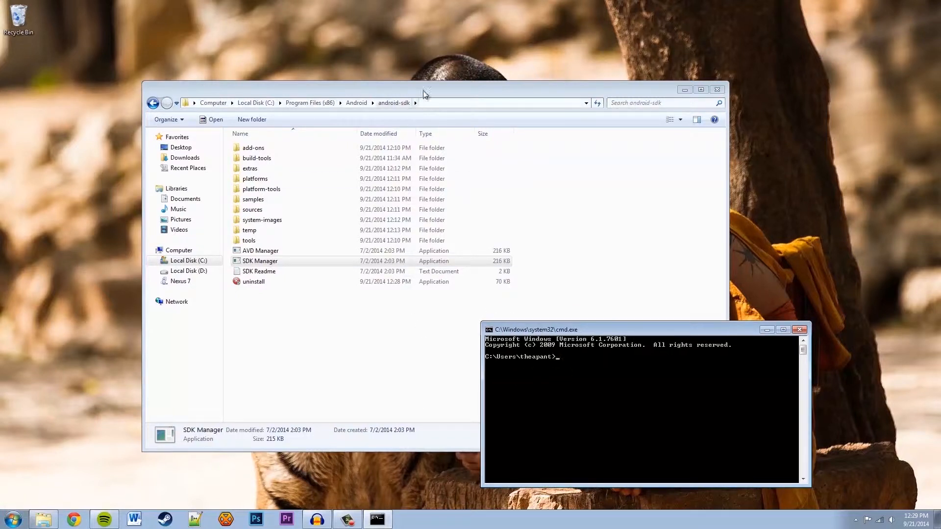
- Open a command prompt directly in the android-sdk folder and close the earlier Command Prompt window
left_click_drag(425, 91, 413, 77)
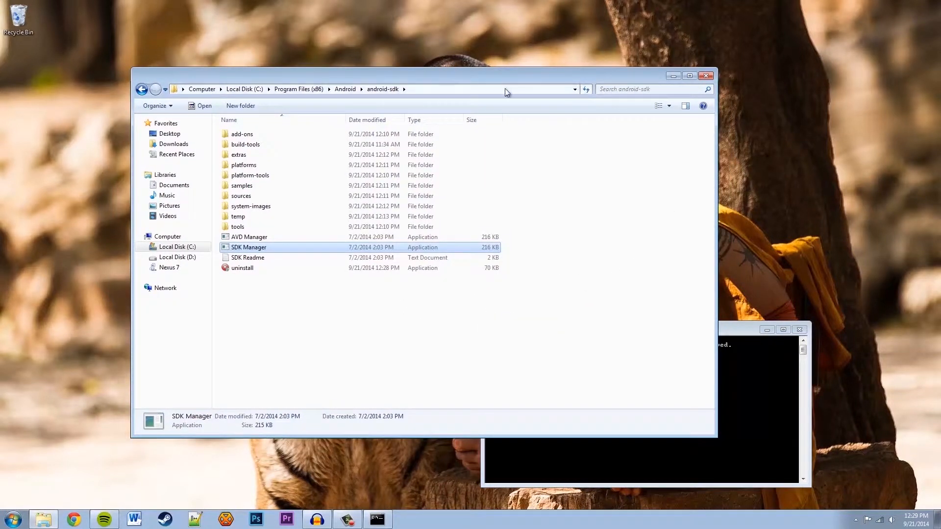
left_click(475, 88)
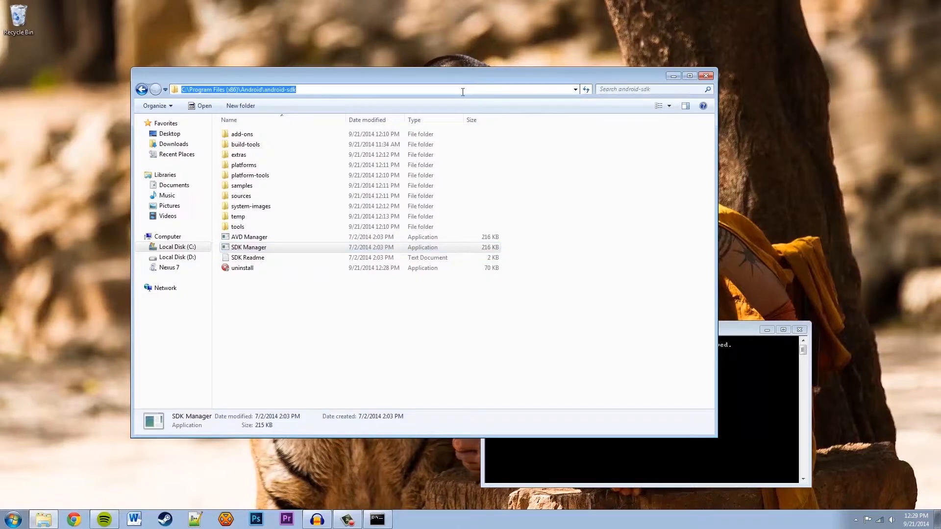
type("cmd")
key("Return")
left_click_drag(286, 35, 660, 207)
left_click(800, 330)
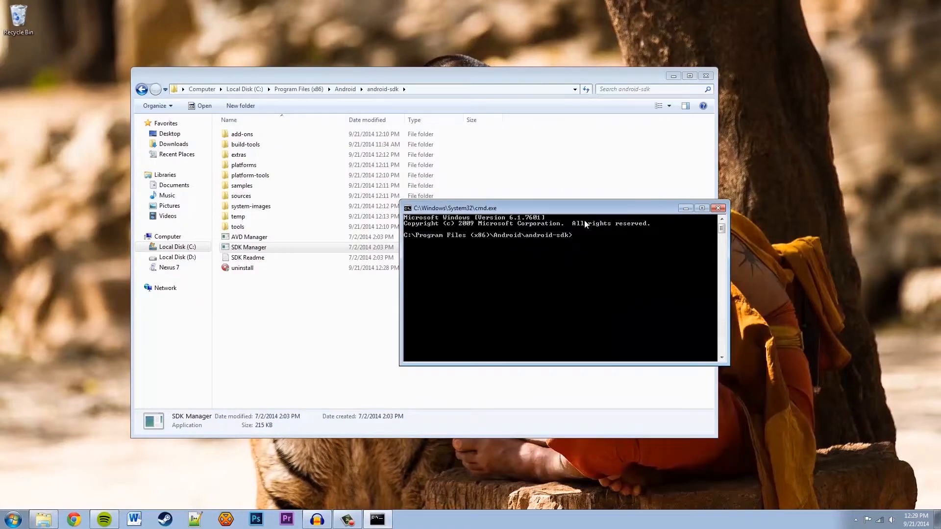
left_click_drag(586, 211, 693, 287)
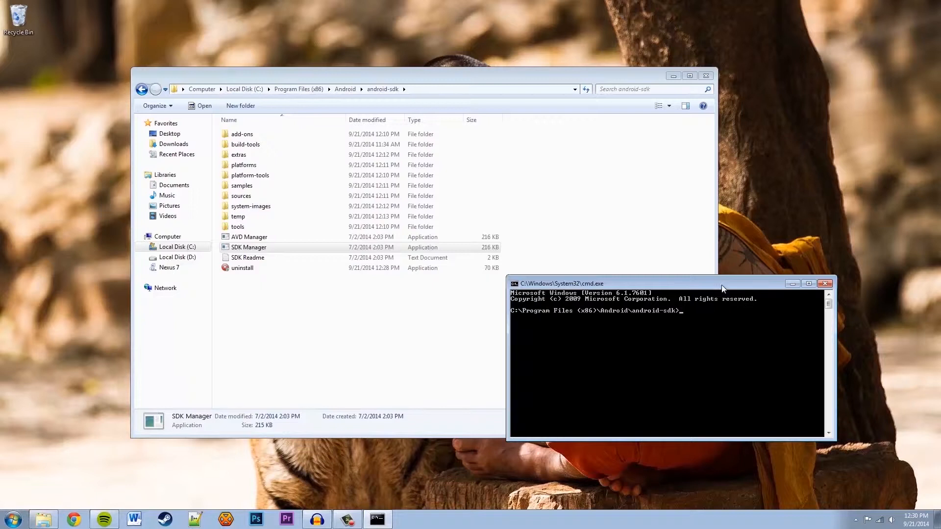
left_click_drag(722, 288, 727, 281)
- List the contents of the android-sdk directory with dir and review the listing
type("cd")
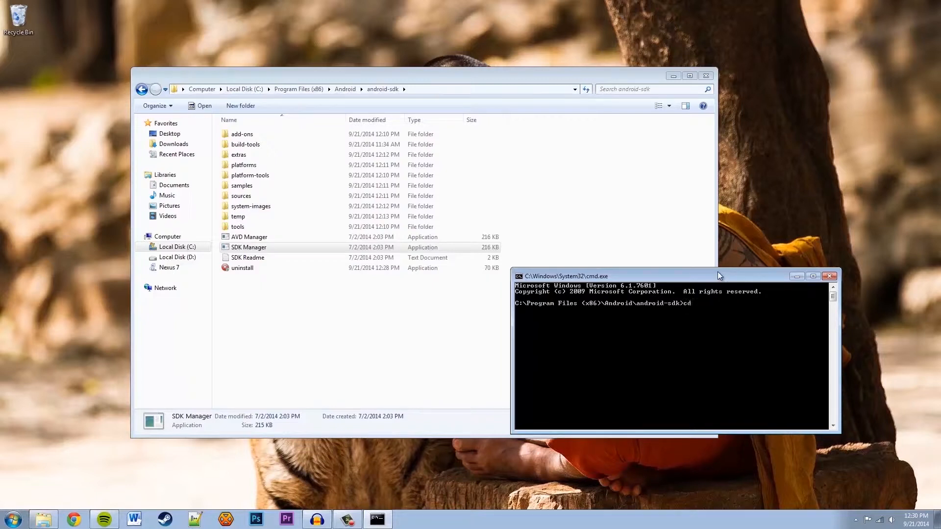
key("BackSpace")
key("BackSpace")
type("dir")
key("Return")
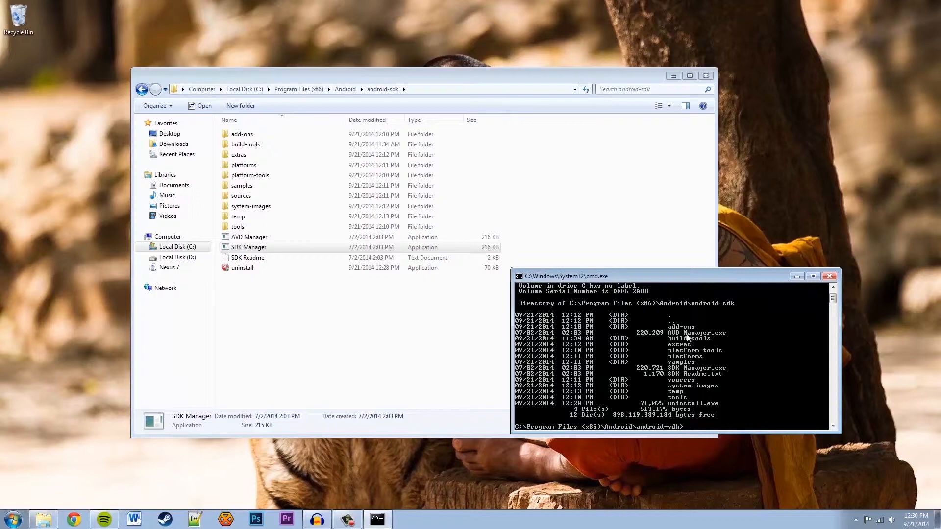
scroll(688, 338, "up", 2)
scroll(748, 387, "down", 3)
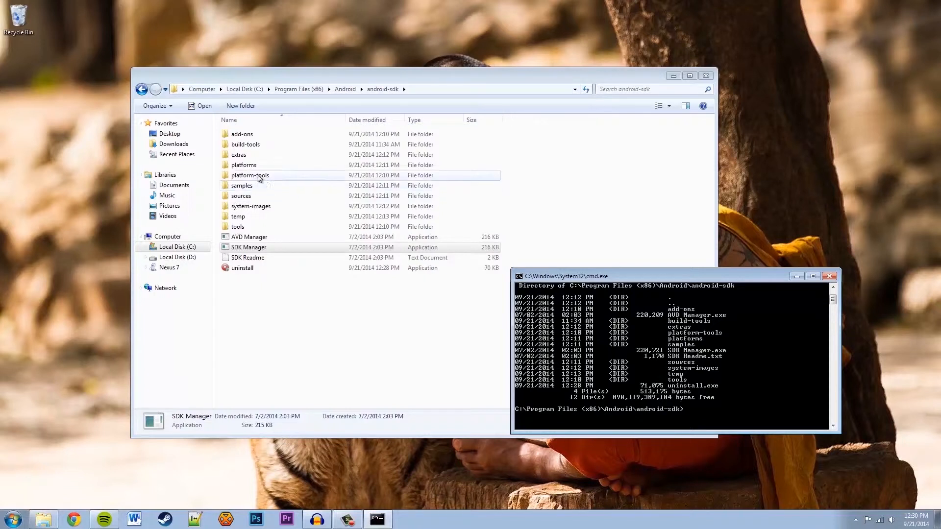
- Change into the platform-tools directory in the command prompt and list its contents with dir
type("platforms")
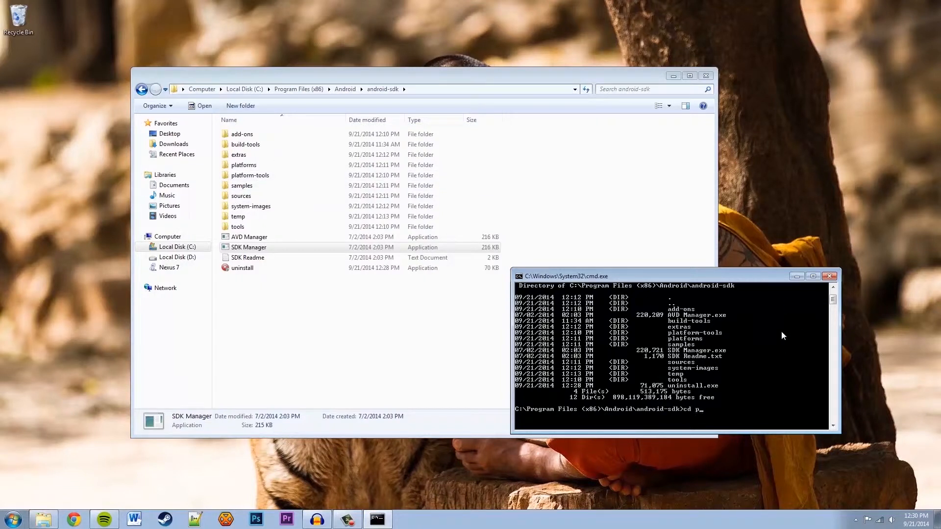
key("Tab")
key("Return")
type("dir")
key("Return")
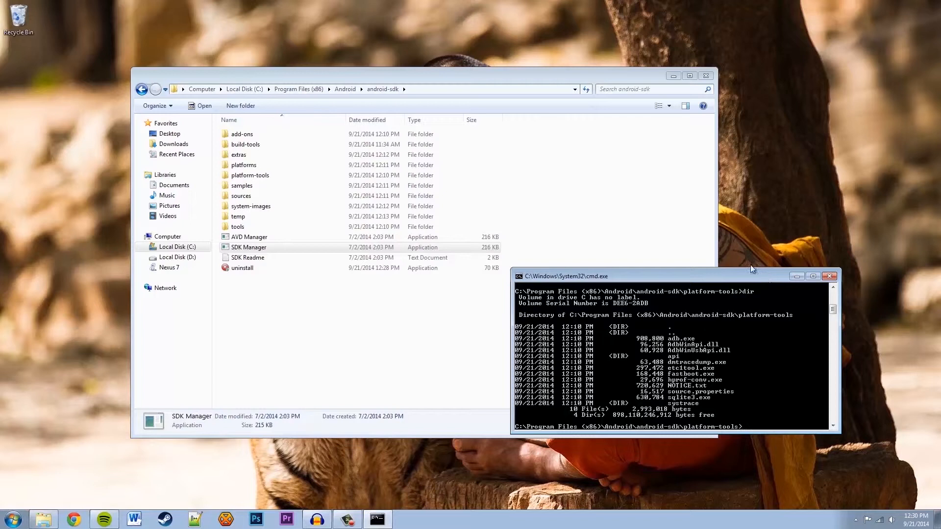
- Move the command prompt over the lower part of the android-sdk folder window and list the attached devices with adb devices
left_click_drag(762, 277, 740, 247)
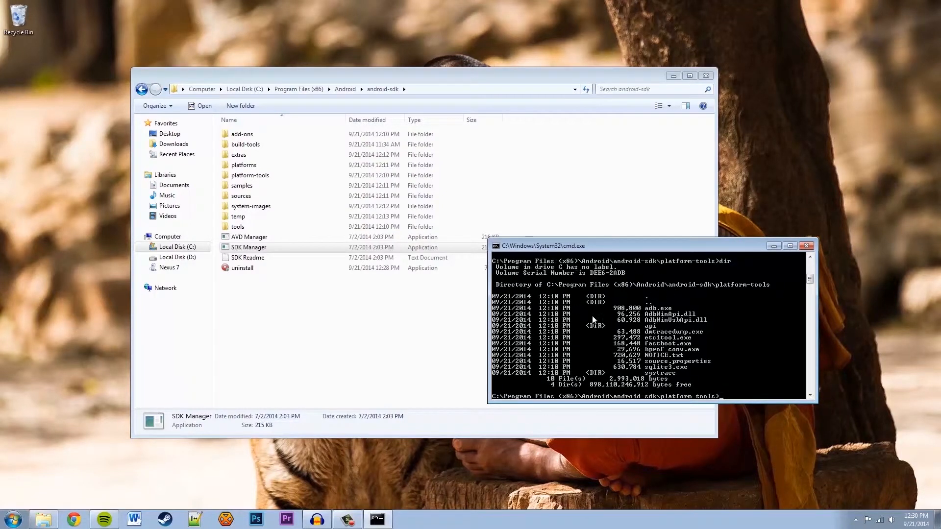
left_click_drag(669, 251, 563, 318)
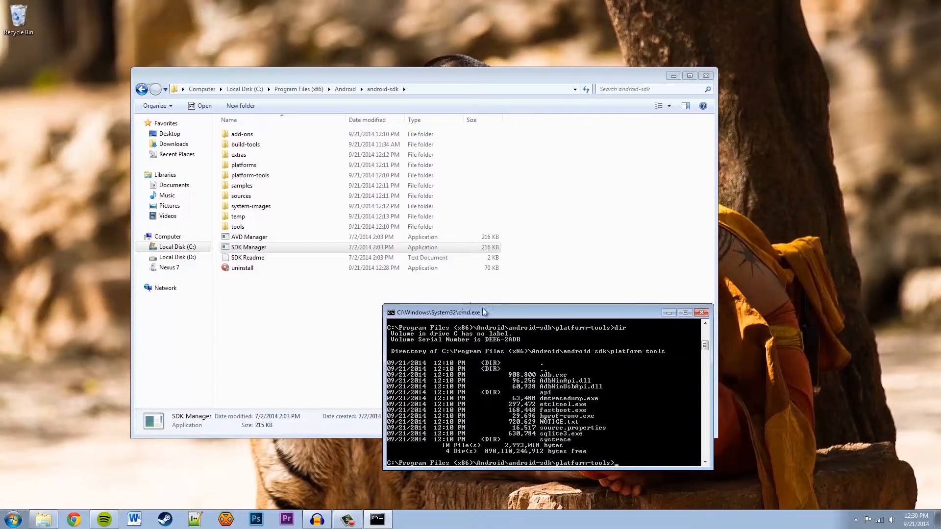
left_click_drag(553, 310, 526, 311)
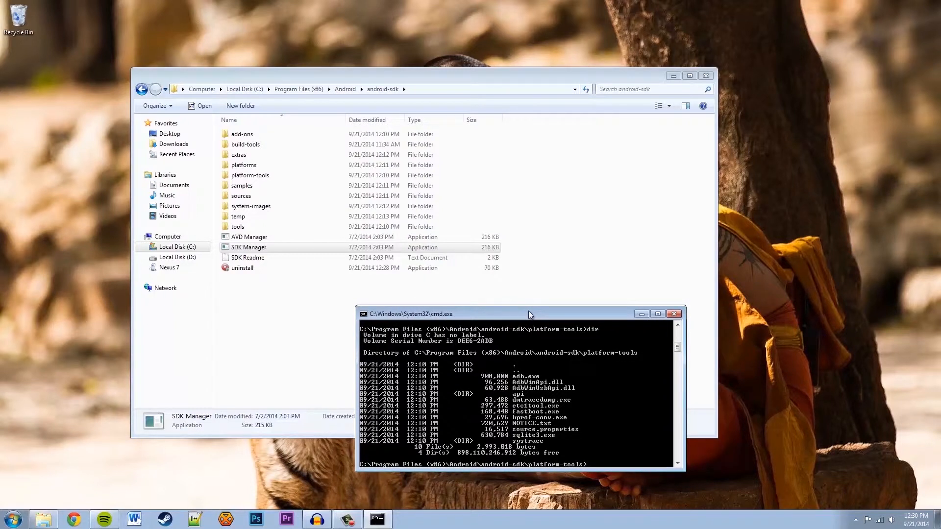
type("adb devices")
key("Return")
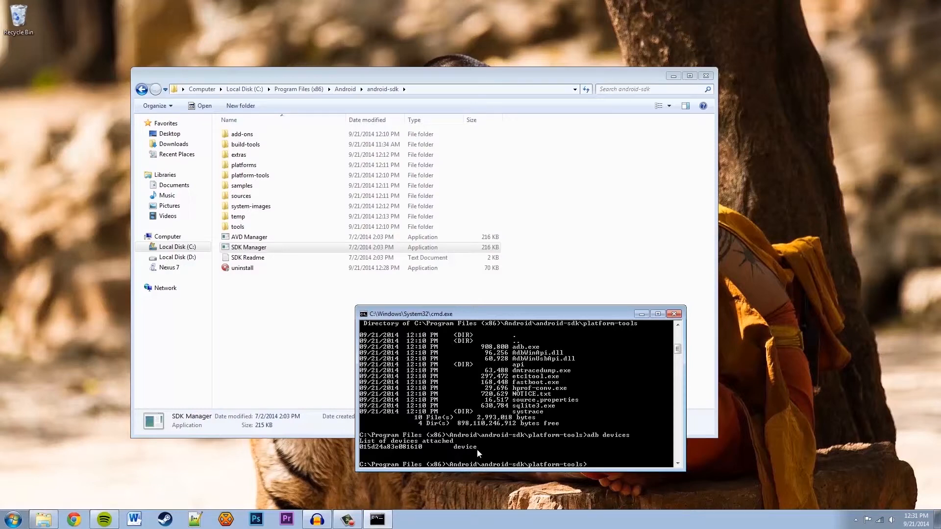
- Close the android-sdk folder window, then enlarge the command prompt upward to show more output and close it
left_click(706, 75)
left_click_drag(524, 306, 521, 229)
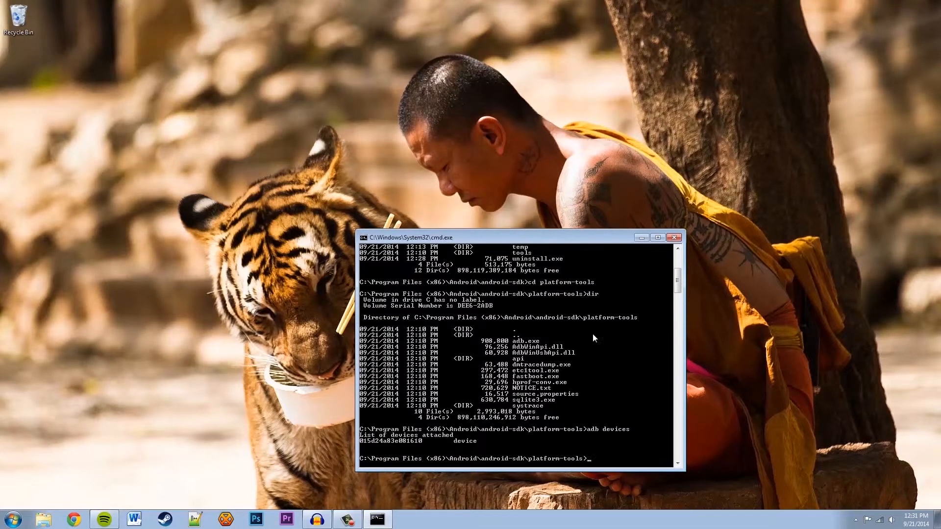
left_click(675, 239)
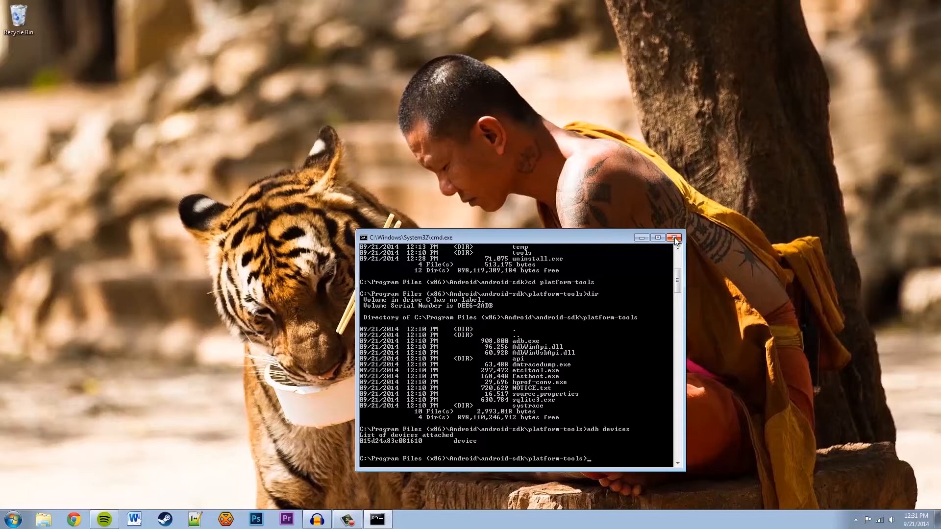